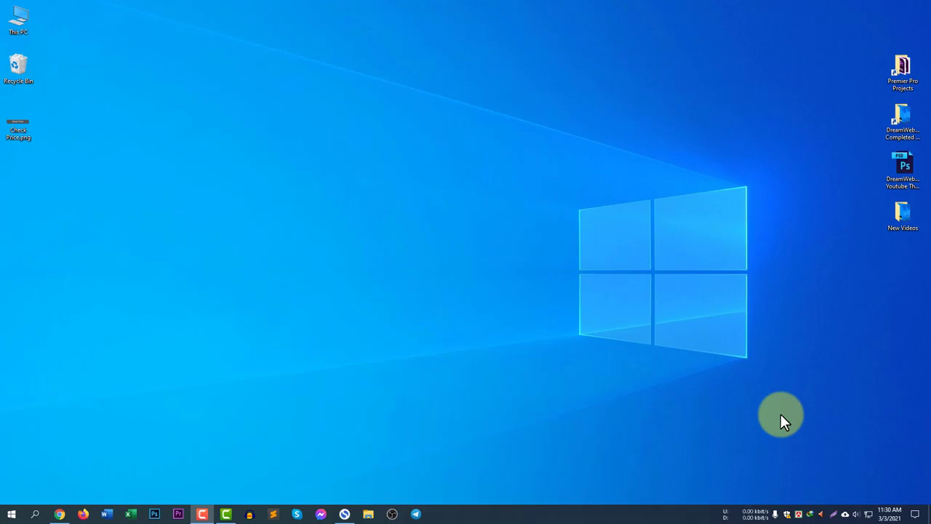
# Open Check Price.png from the desktop to see which app displays it, and close the viewer.
pyautogui.doubleClick(20, 121)
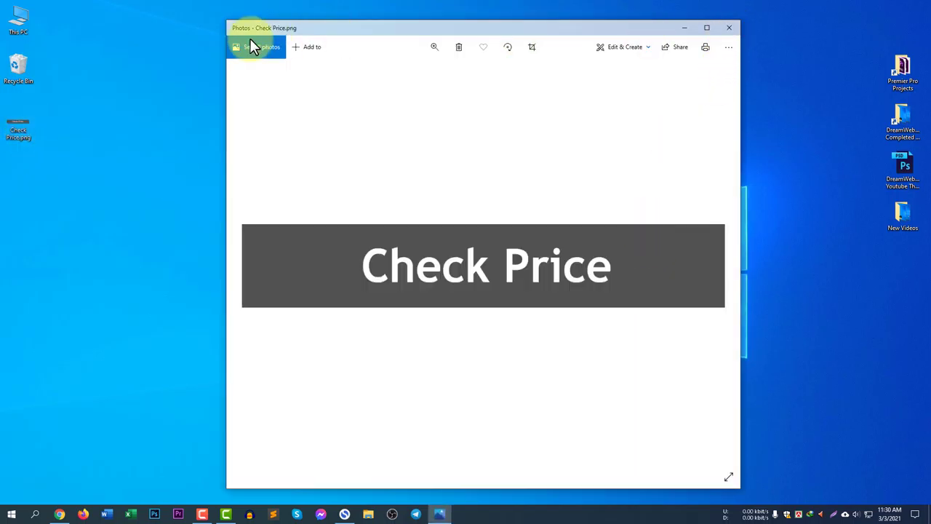
pyautogui.click(729, 27)
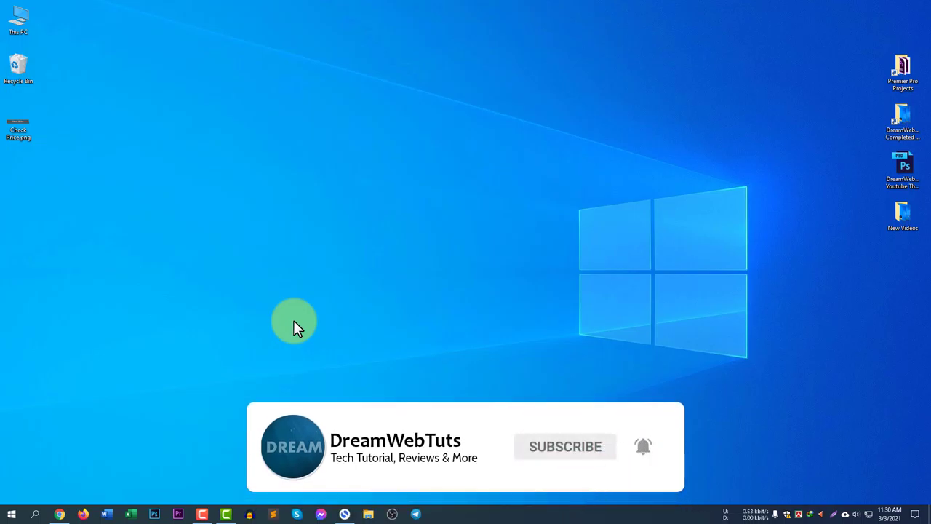
# Search Windows for "default" and open the Default apps settings, moving the window slightly upward on the desktop.
pyautogui.click(34, 513)
pyautogui.write('default')
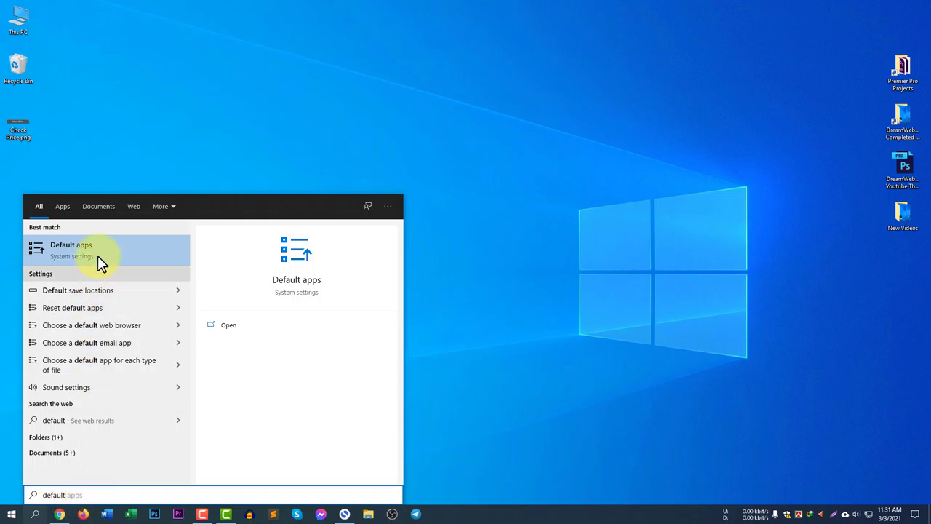
pyautogui.click(72, 250)
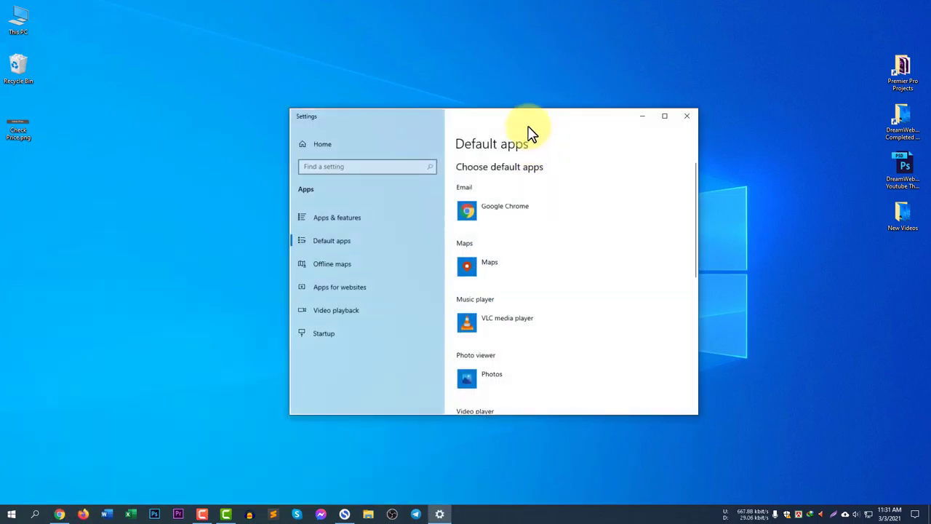
pyautogui.moveTo(540, 120); pyautogui.dragTo(557, 99)
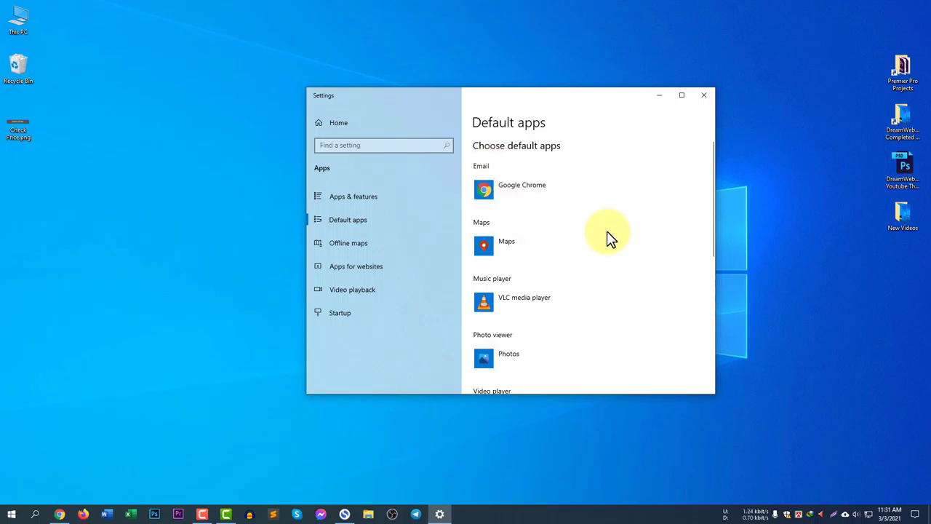
pyautogui.click(582, 203)
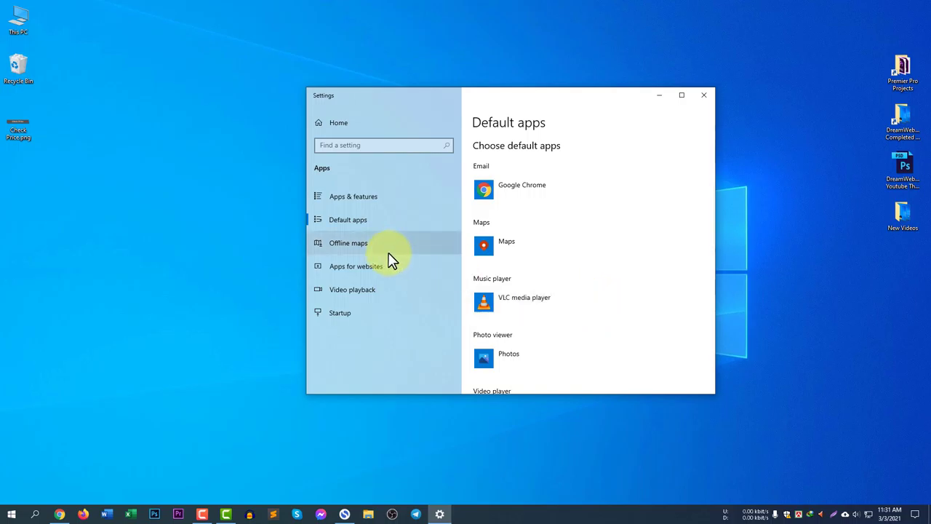
# Examine the apps offered as the default music player, and dismiss the list without choosing one.
pyautogui.click(586, 306)
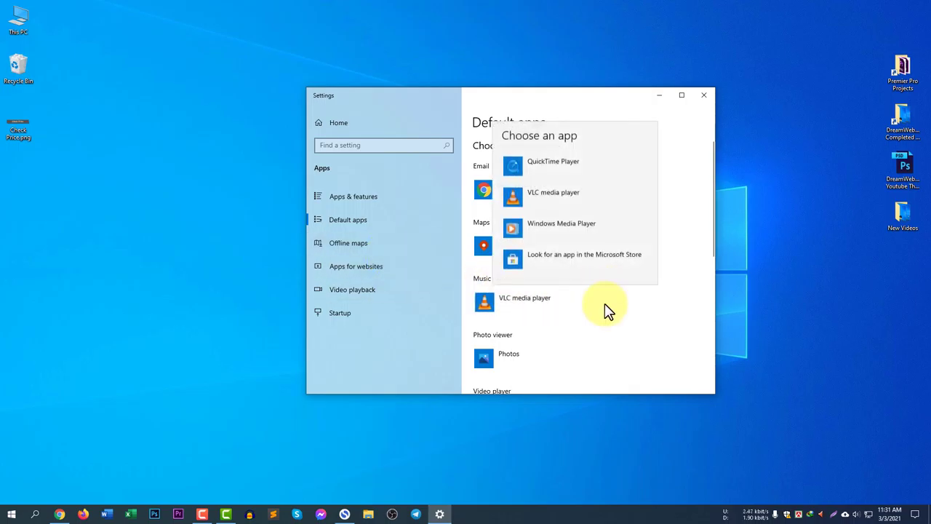
pyautogui.click(669, 320)
pyautogui.scroll(-1, 580, 291)
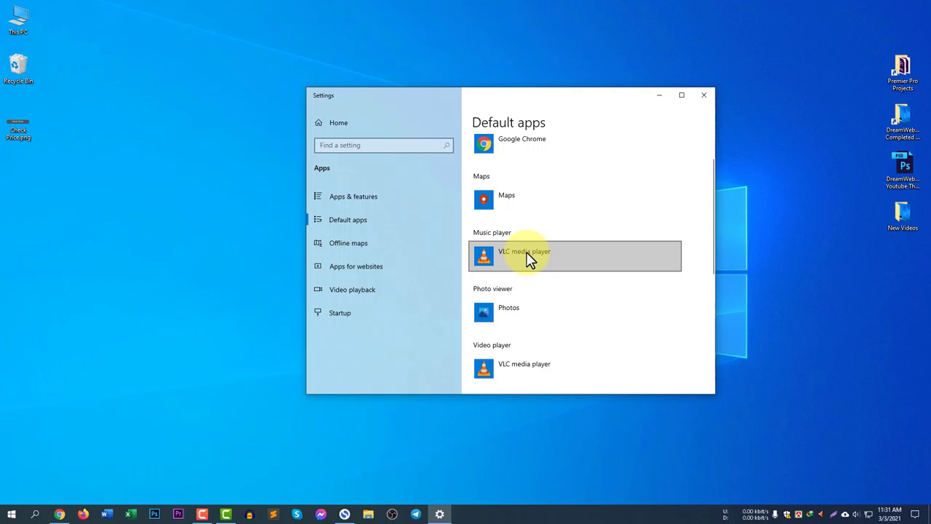
pyautogui.click(613, 264)
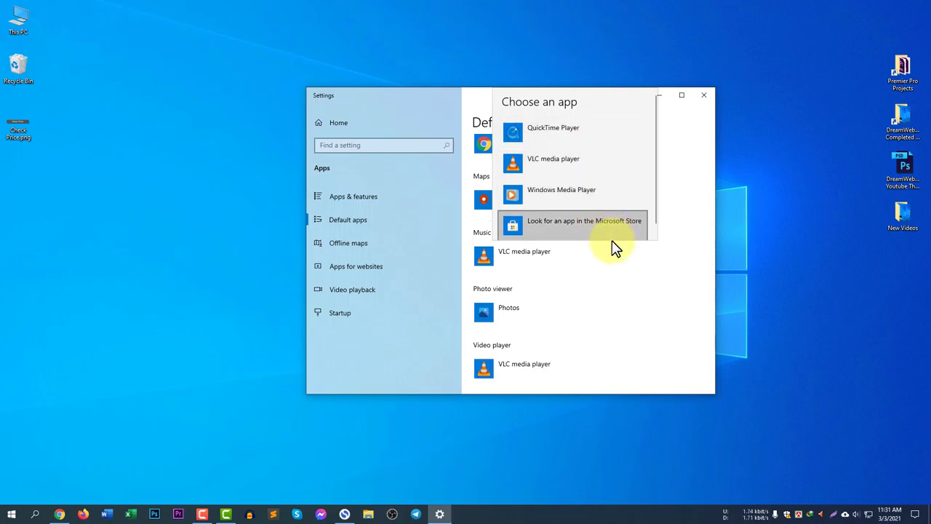
pyautogui.click(602, 264)
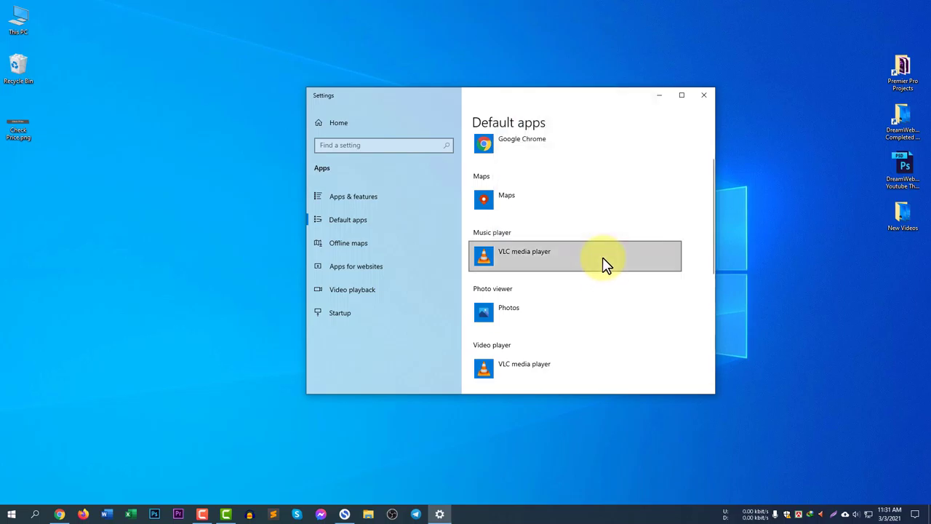
pyautogui.scroll(-2, 619, 312)
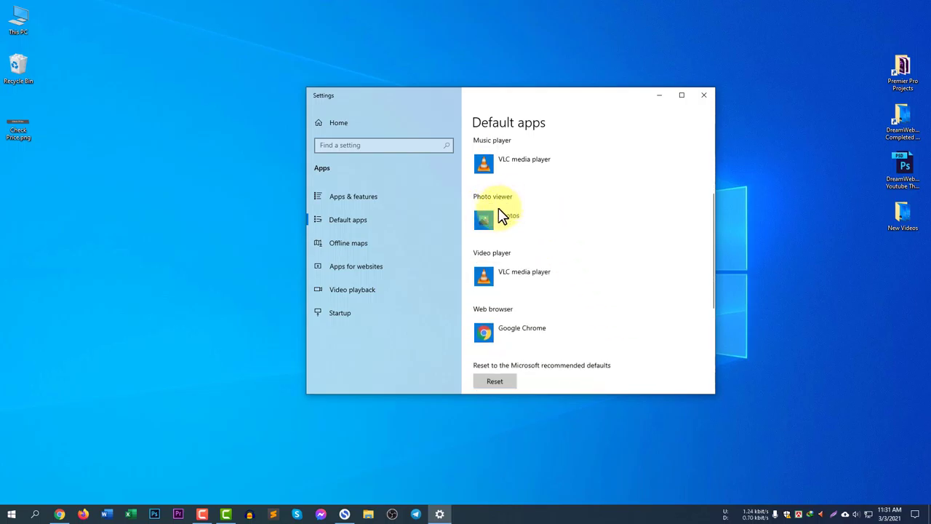
# Open Check Price.png from the desktop to check it against the Photo viewer default, and close the image.
pyautogui.scroll(-1, 509, 226)
pyautogui.doubleClick(22, 123)
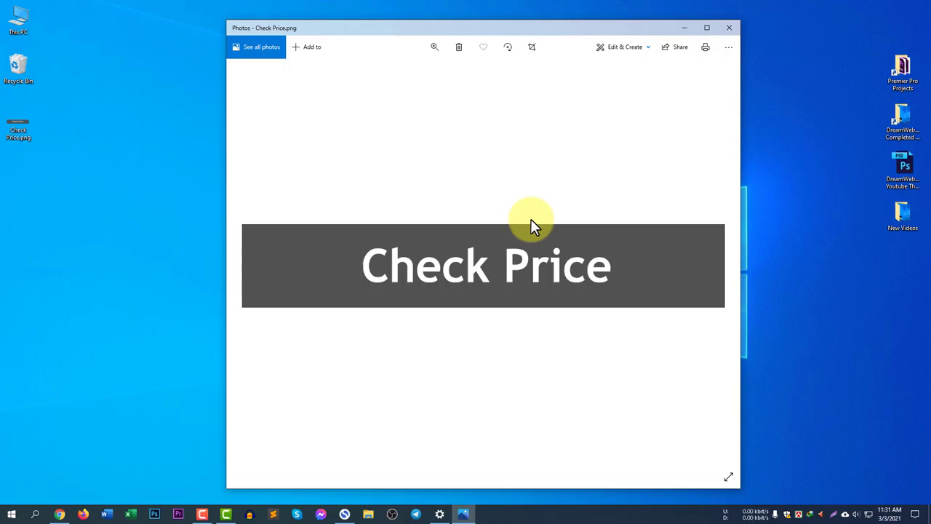
pyautogui.click(733, 29)
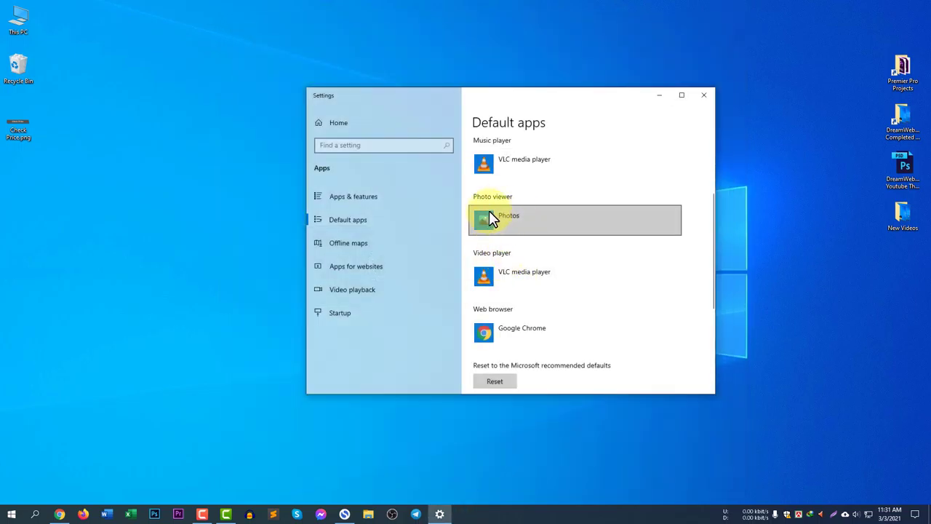
pyautogui.click(123, 171)
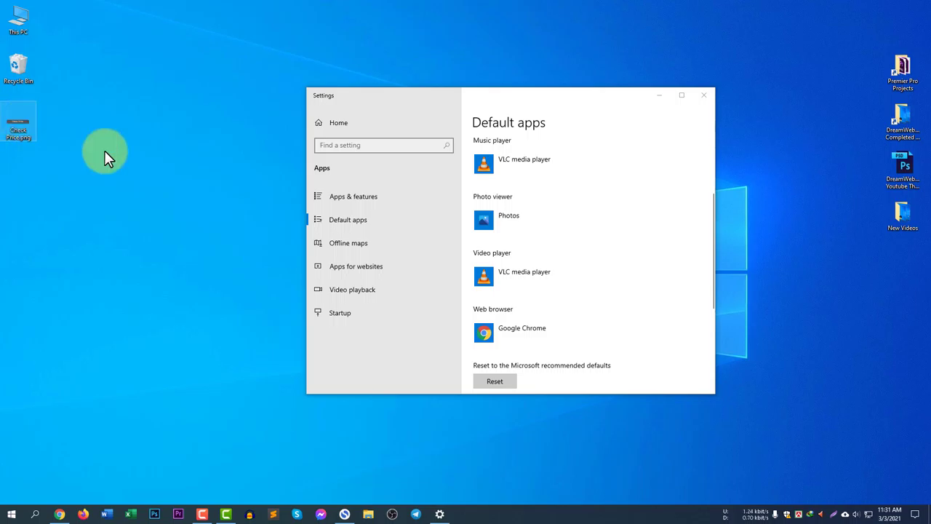
pyautogui.press('Return')
pyautogui.click(733, 29)
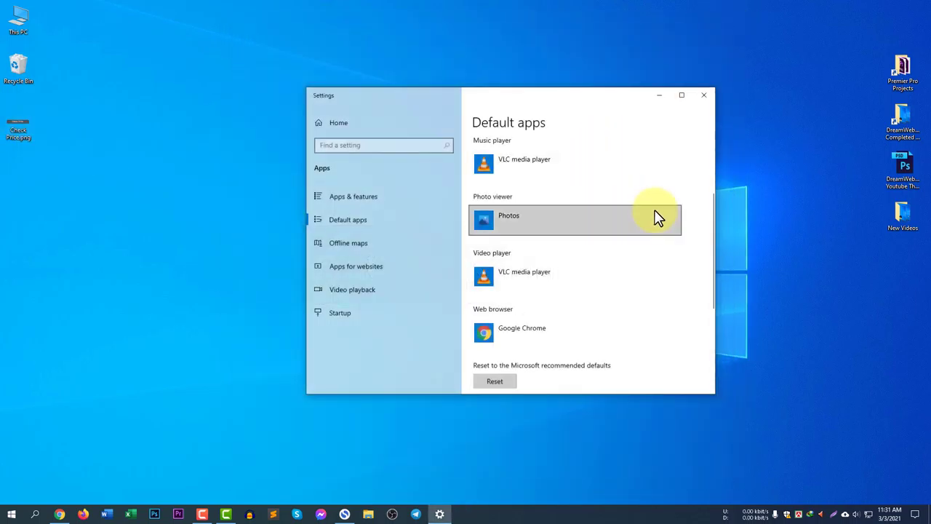
# Review the apps available as the default photo viewer and choose Paint.
pyautogui.click(593, 226)
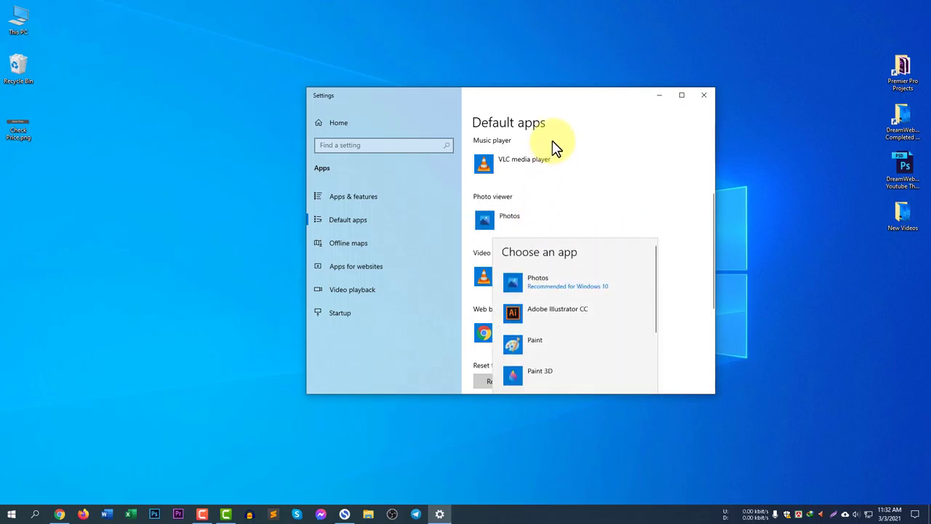
pyautogui.scroll(-3, 574, 363)
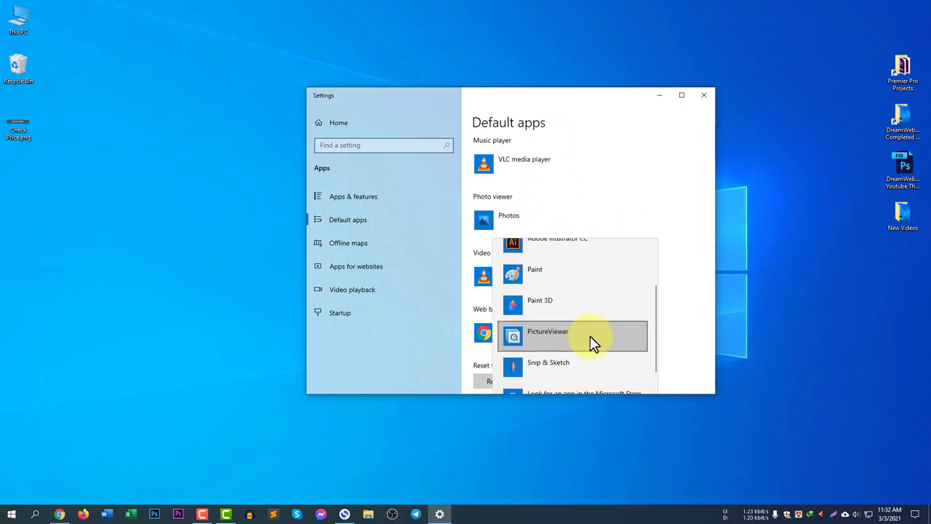
pyautogui.scroll(3, 601, 356)
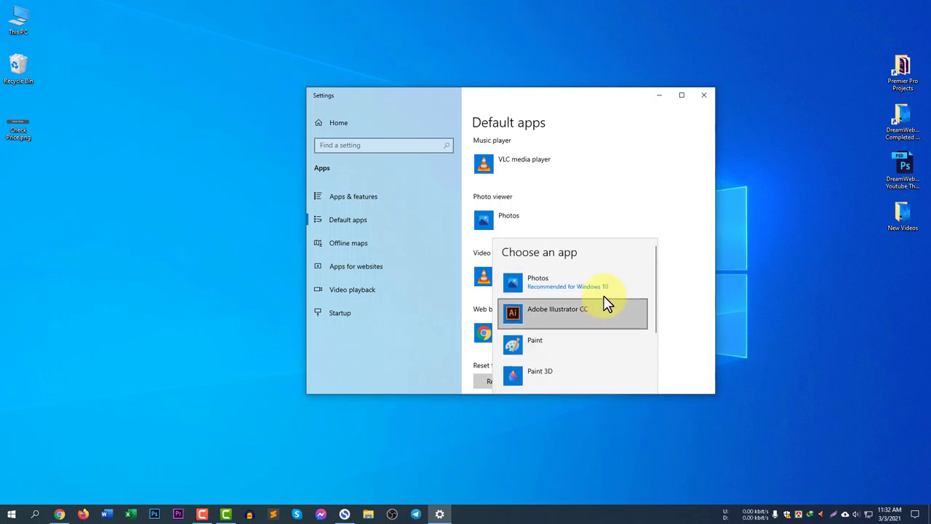
pyautogui.scroll(-1, 603, 309)
pyautogui.moveTo(577, 296)
pyautogui.mouseDown()
pyautogui.moveTo(566, 303)
pyautogui.moveTo(575, 357)
pyautogui.moveTo(583, 357)
pyautogui.mouseUp()
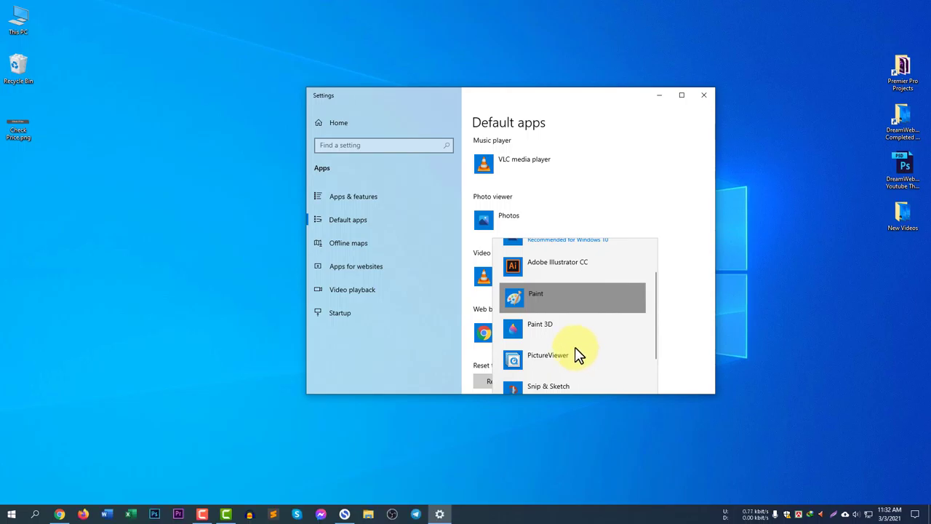
pyautogui.moveTo(545, 313); pyautogui.dragTo(542, 312)
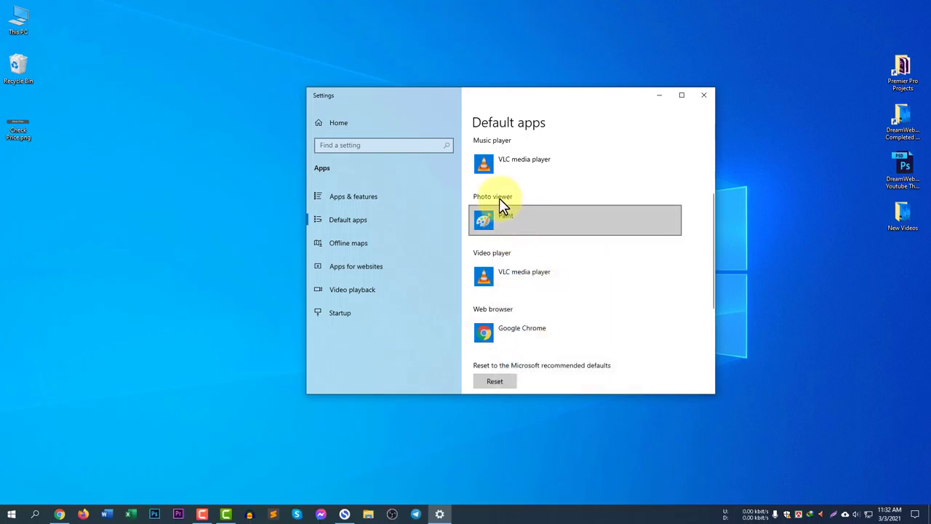
# Open Check Price.png to test the new photo viewer default, close it, and view the alternative photo viewer apps without changing anything.
pyautogui.click(36, 151)
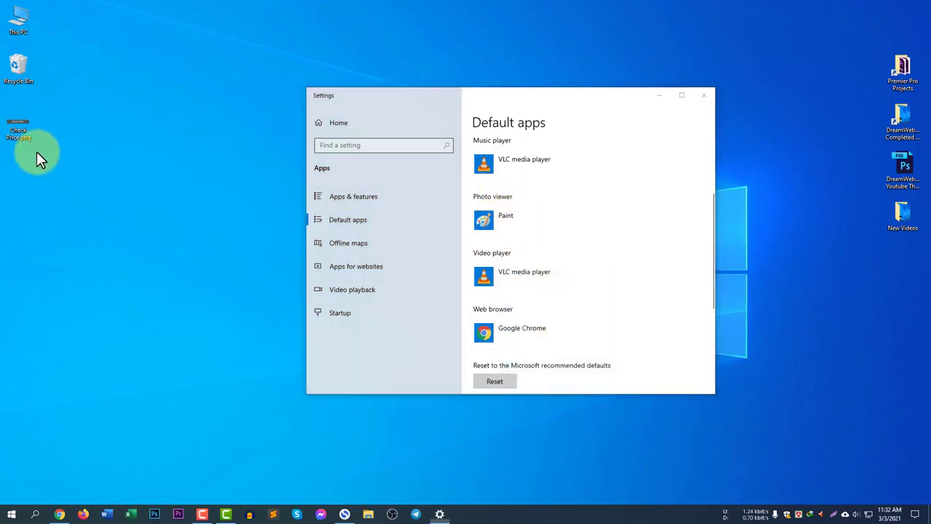
pyautogui.doubleClick(22, 118)
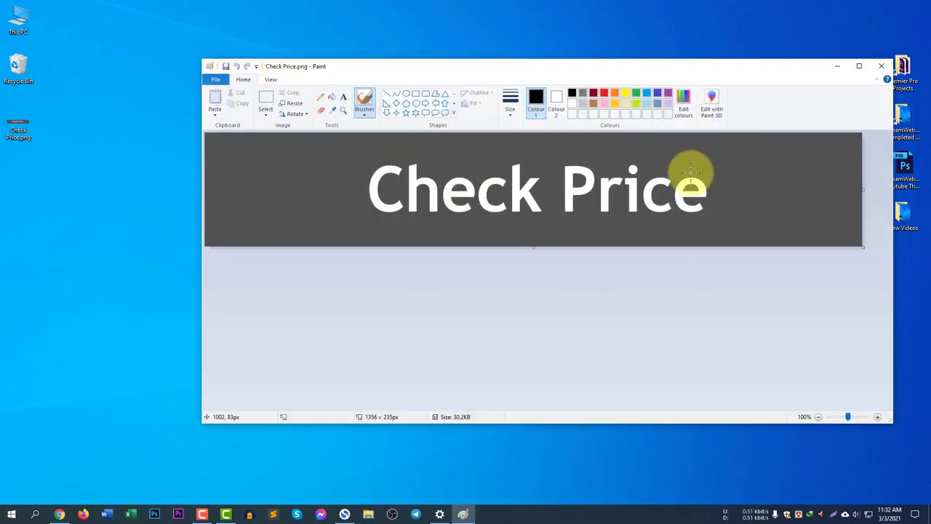
pyautogui.click(883, 67)
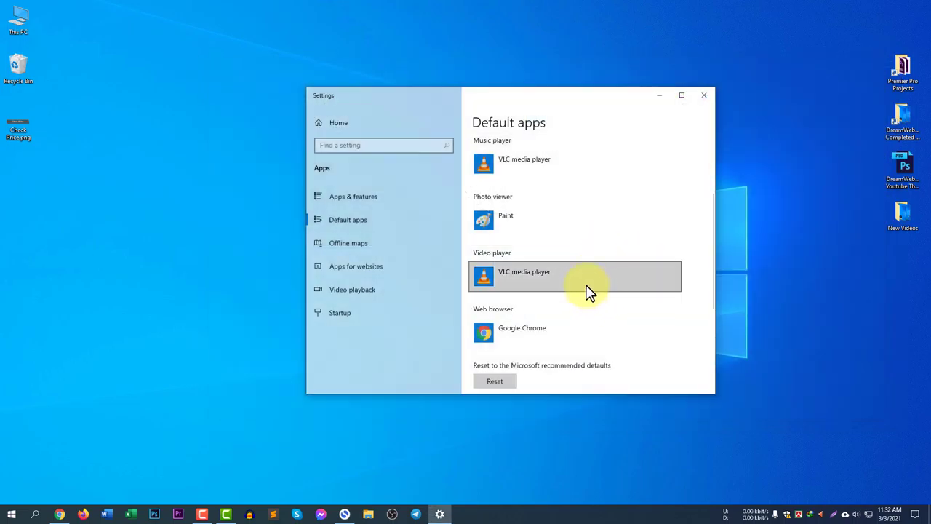
pyautogui.click(566, 223)
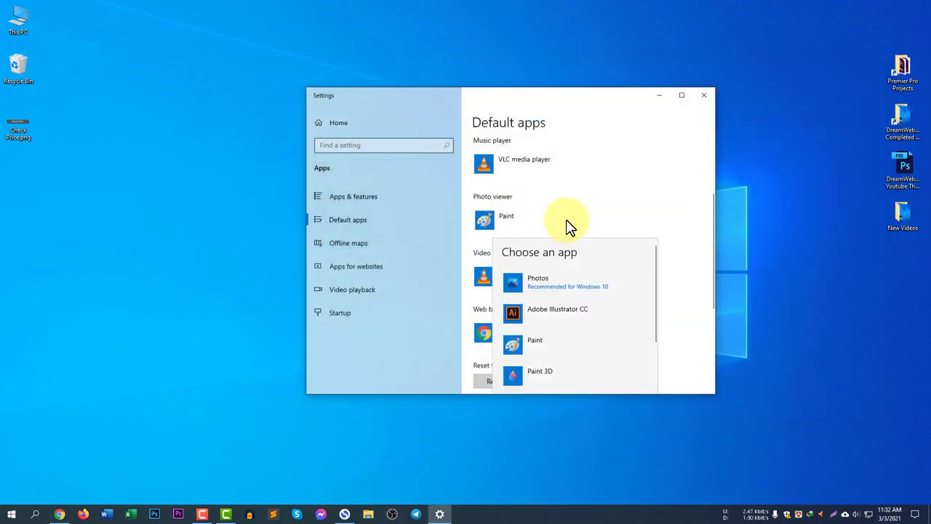
pyautogui.click(571, 104)
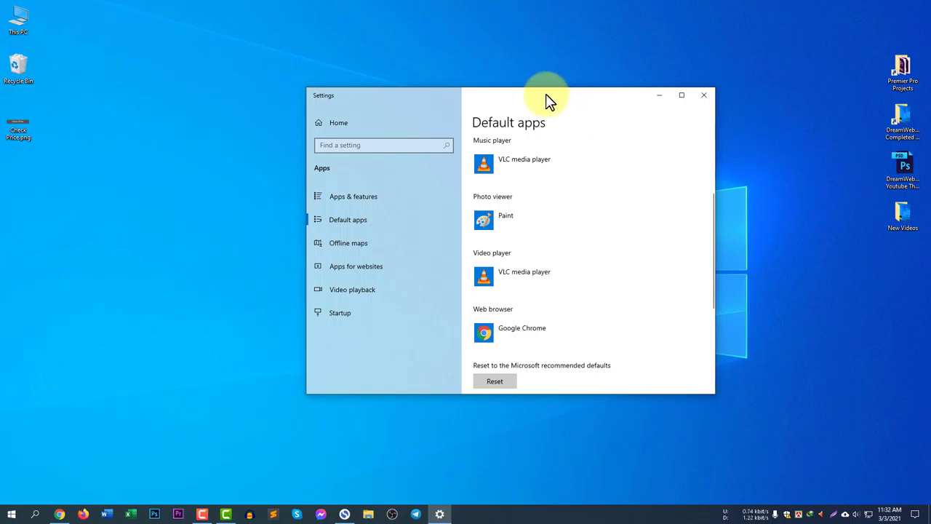
# Minimize the Settings window, and open Check Price.png from the desktop to check its app before closing it.
pyautogui.moveTo(549, 102); pyautogui.dragTo(560, 120)
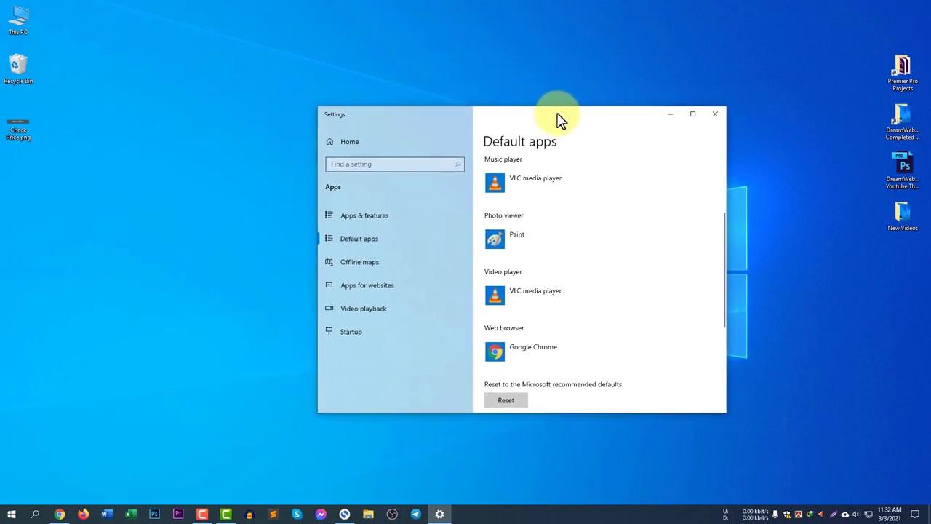
pyautogui.click(671, 115)
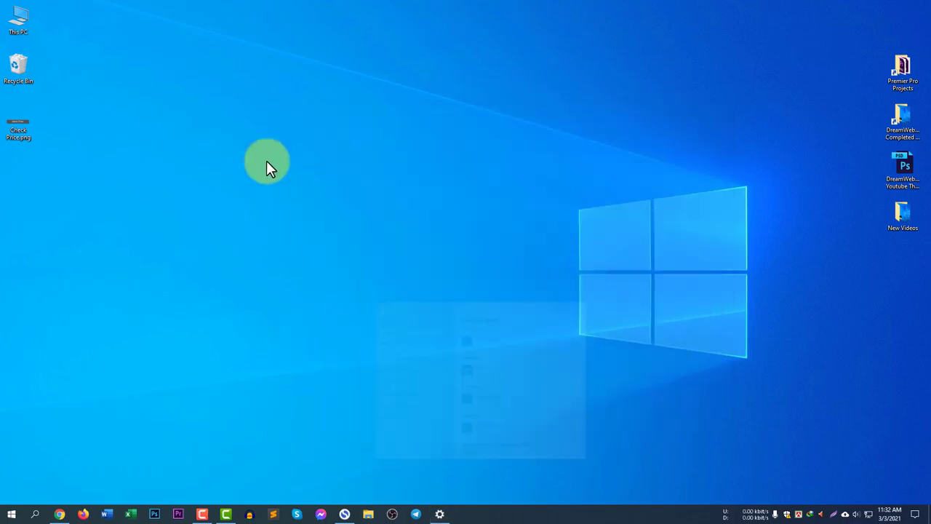
pyautogui.doubleClick(20, 124)
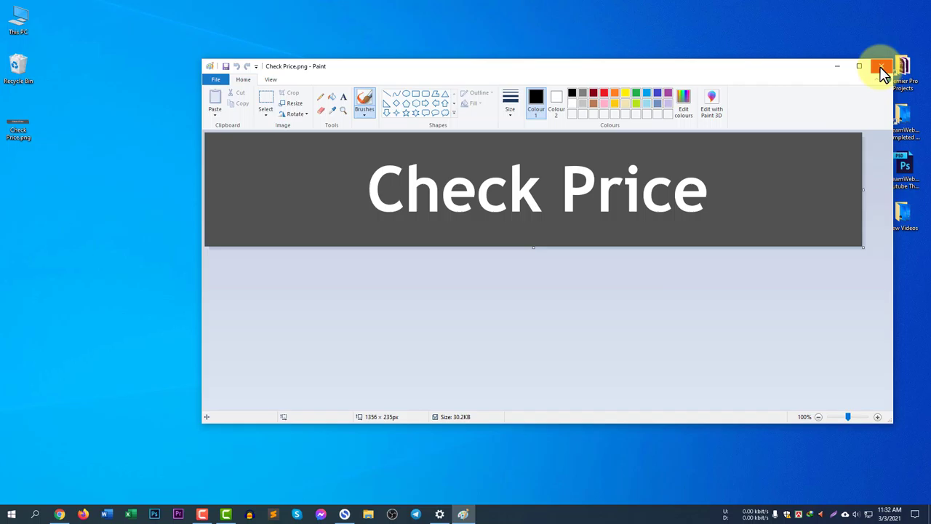
pyautogui.hotkey('alt', 'F4')
# Open Check Price.png with another app, choosing Photos and making it the app always used for .png files.
pyautogui.rightClick(16, 122)
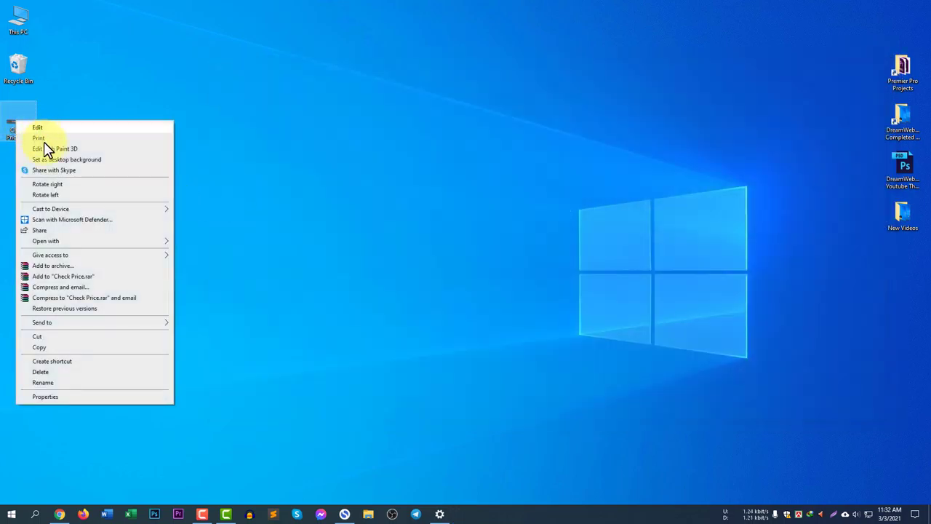
pyautogui.moveTo(101, 240)
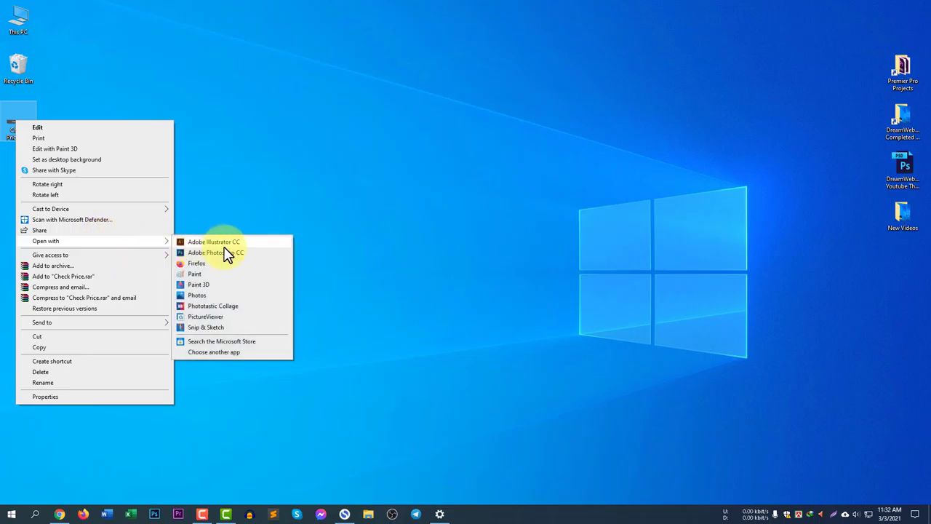
pyautogui.click(241, 352)
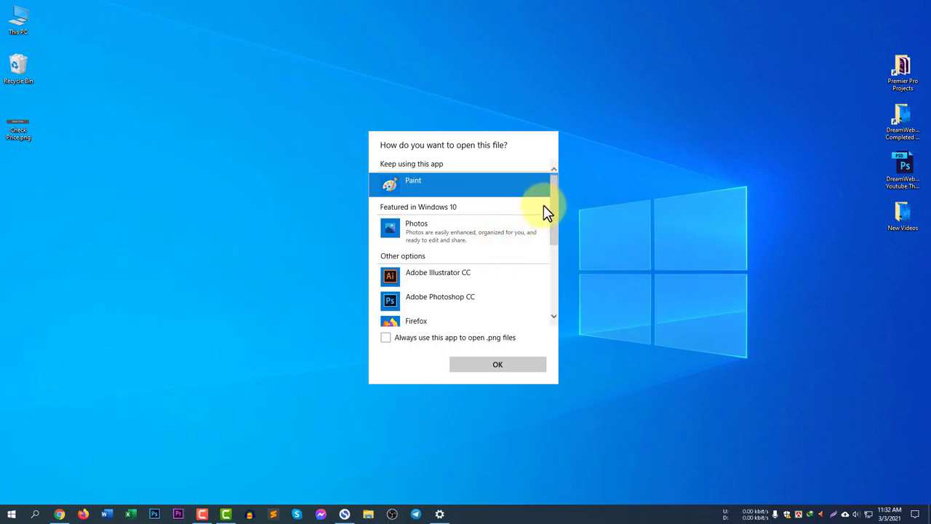
pyautogui.click(500, 240)
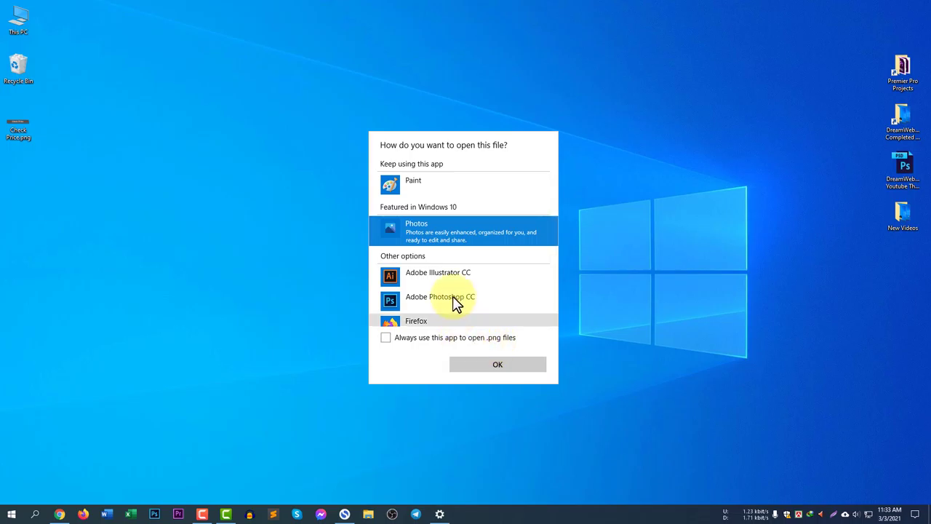
pyautogui.click(386, 338)
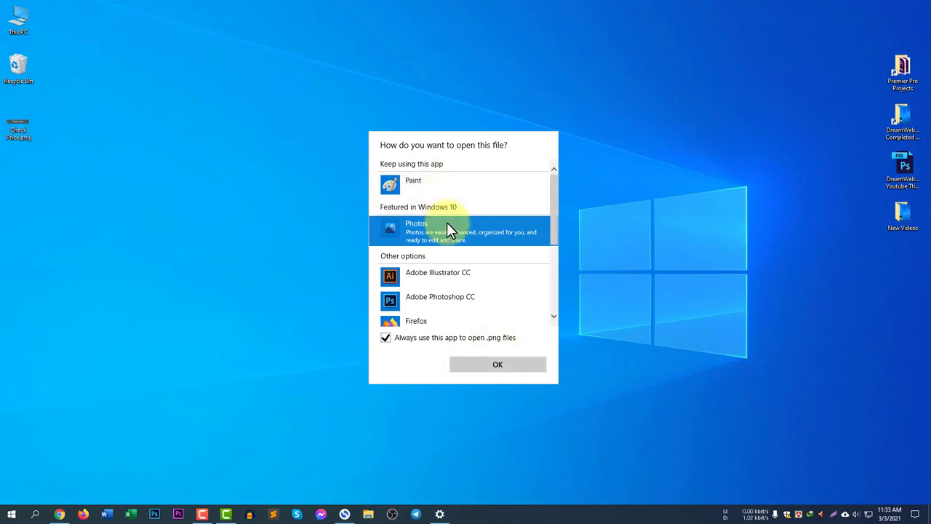
pyautogui.click(522, 367)
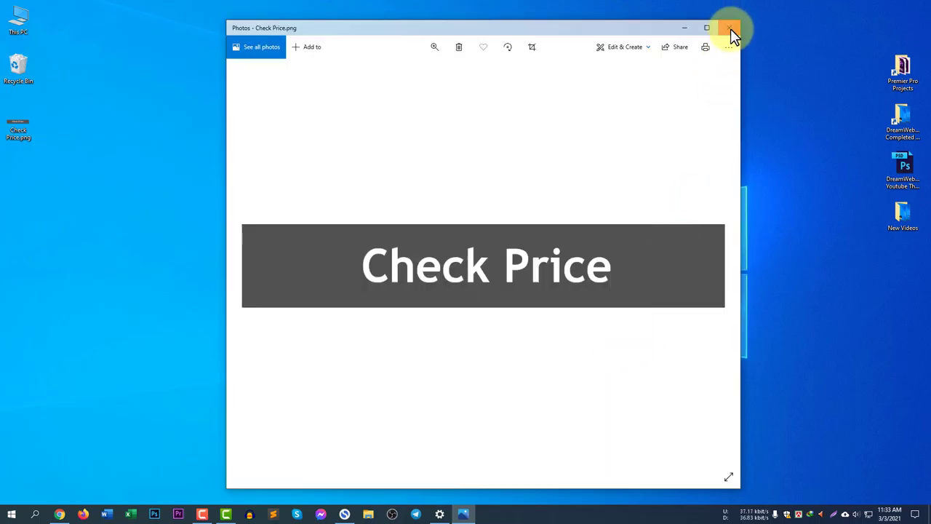
# Close the image and reopen Check Price.png from the desktop to verify its default app.
pyautogui.click(730, 29)
pyautogui.doubleClick(11, 120)
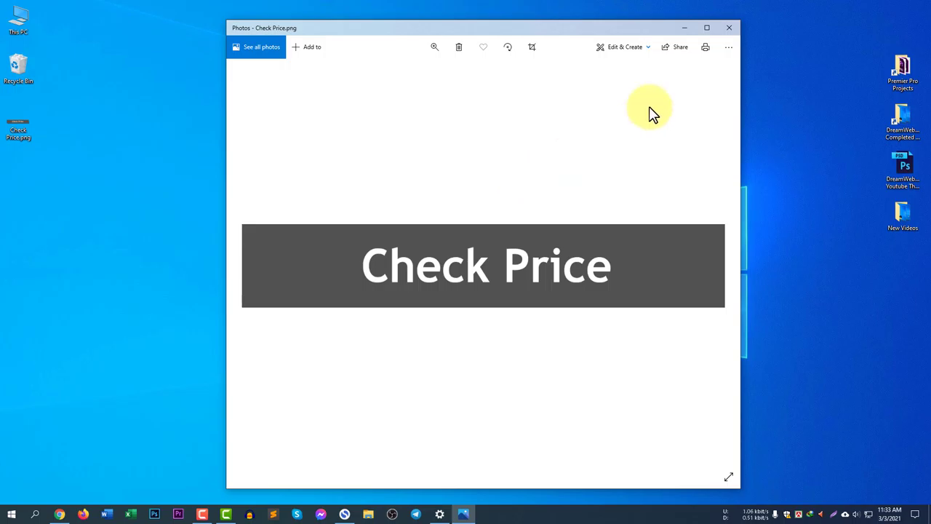
# Close the Check Price.png image, restore the Settings window, and open the page for choosing default apps by file type.
pyautogui.click(728, 29)
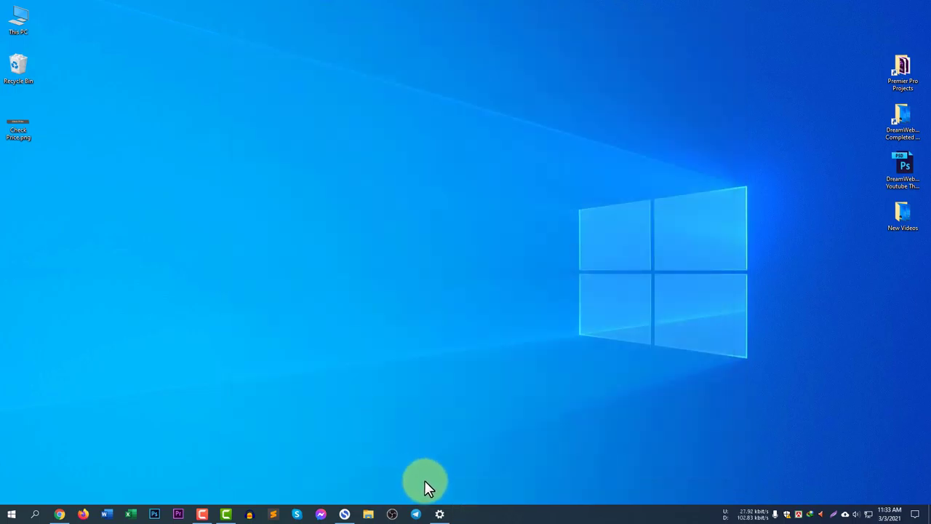
pyautogui.click(441, 515)
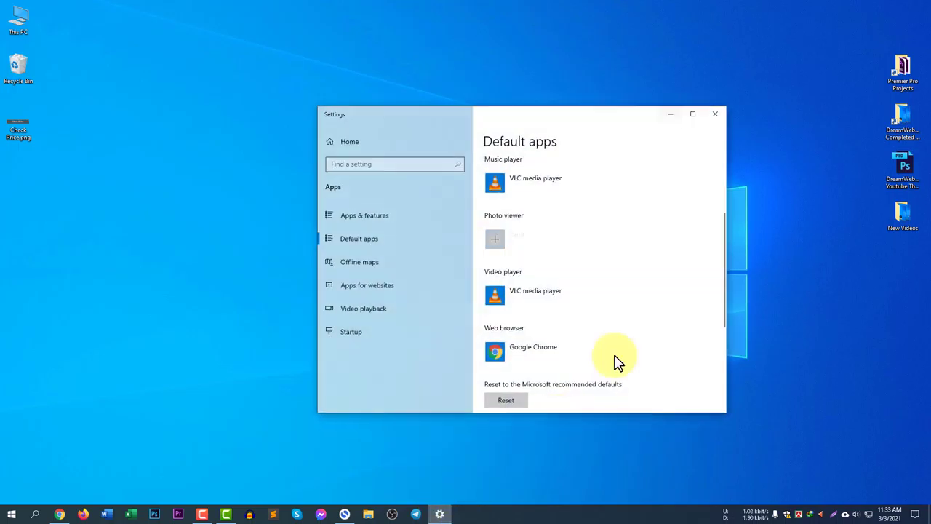
pyautogui.scroll(-5, 679, 316)
pyautogui.scroll(1, 663, 336)
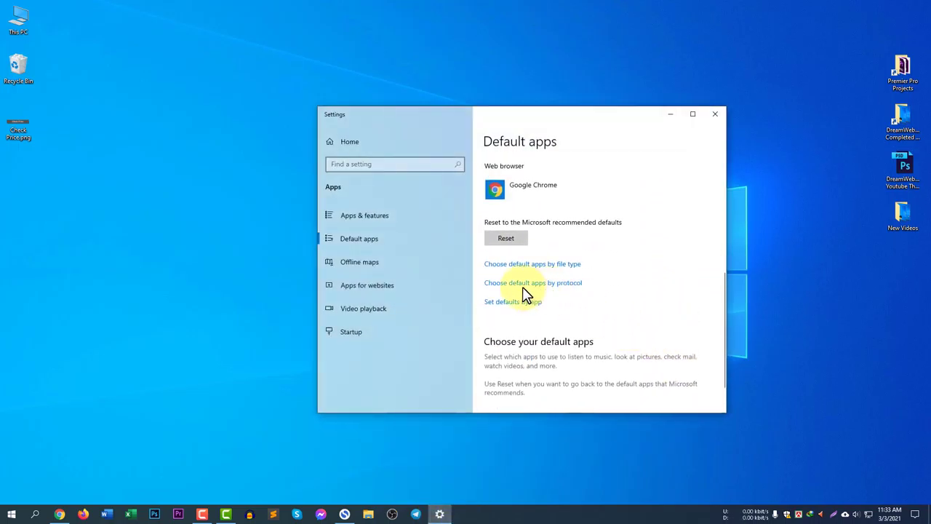
pyautogui.click(557, 267)
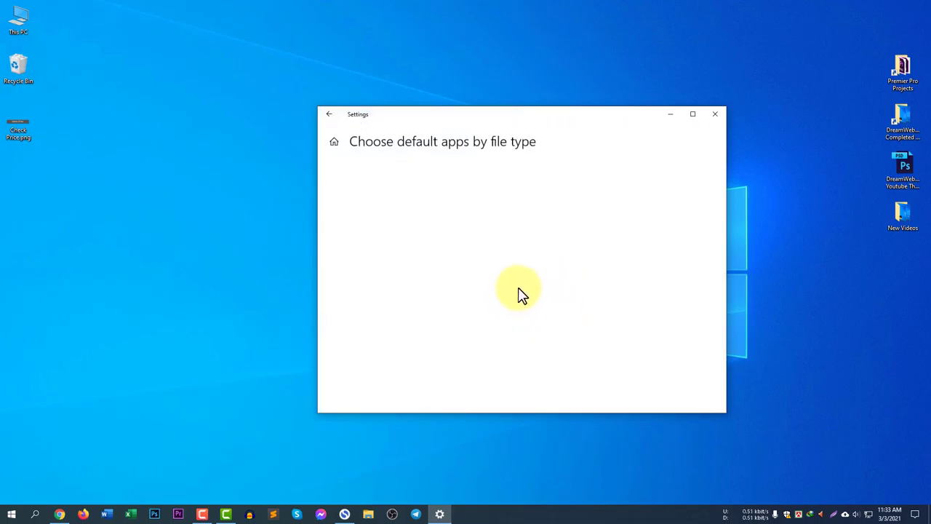
# Examine the file extensions and their assigned default apps in the file type list, and return to the Default apps page.
pyautogui.click(20, 128)
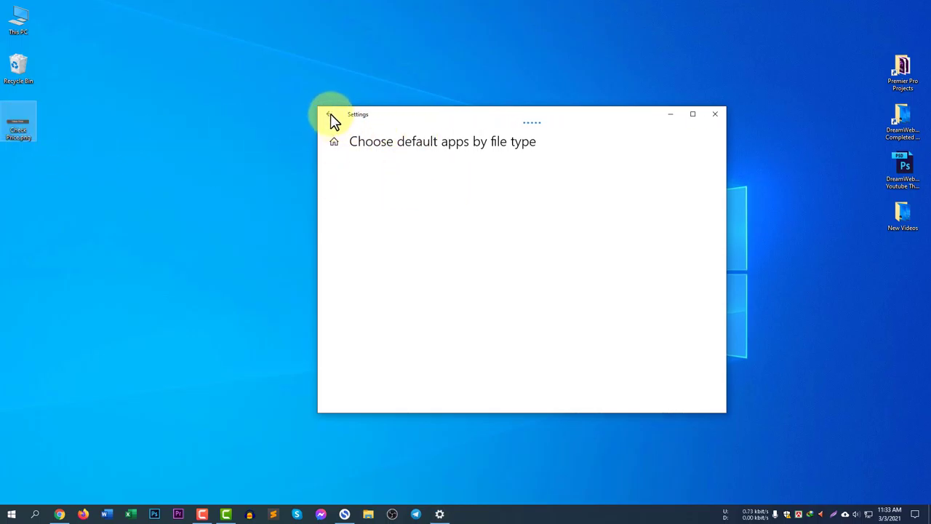
pyautogui.scroll(-3, 634, 348)
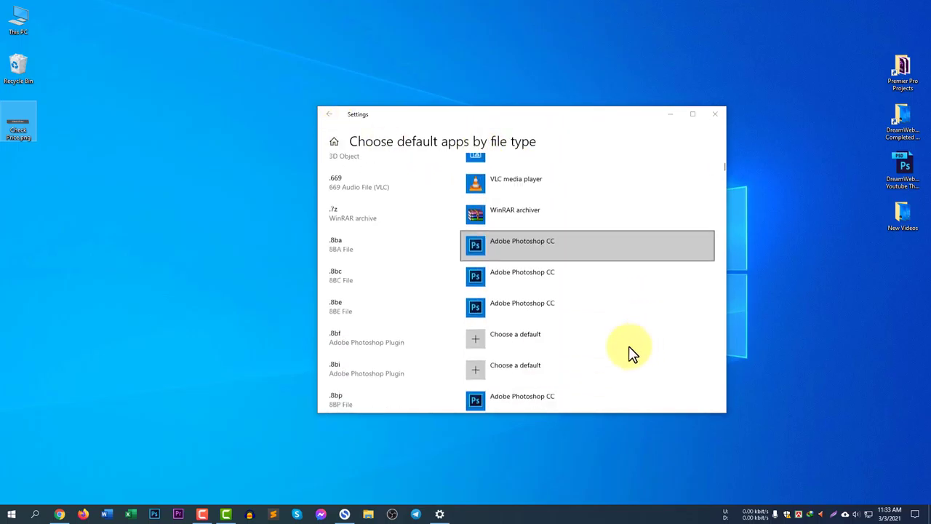
pyautogui.scroll(-3, 631, 353)
pyautogui.scroll(10, 555, 328)
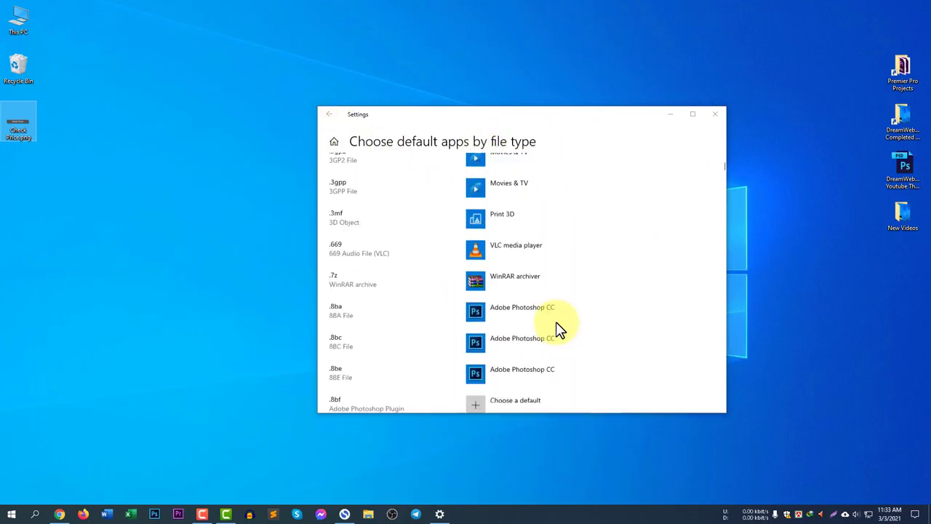
pyautogui.scroll(-3, 474, 317)
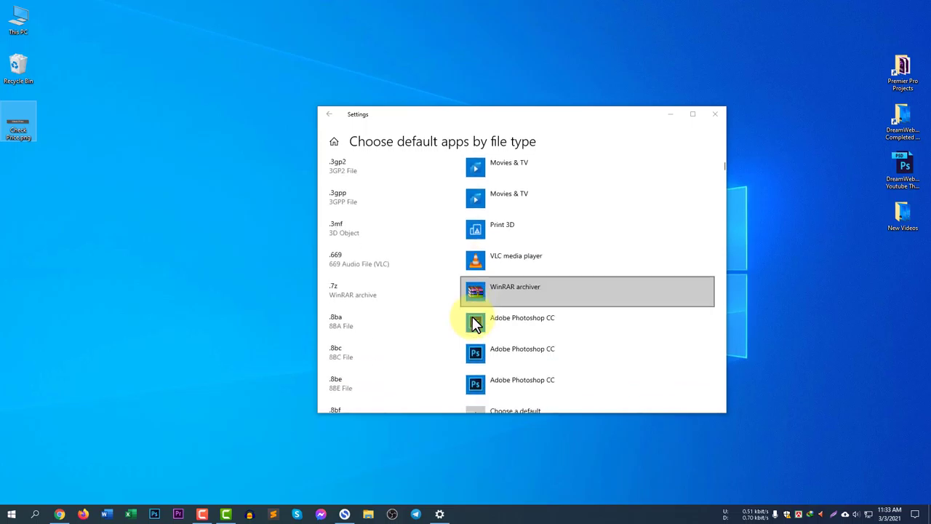
pyautogui.scroll(-10, 411, 301)
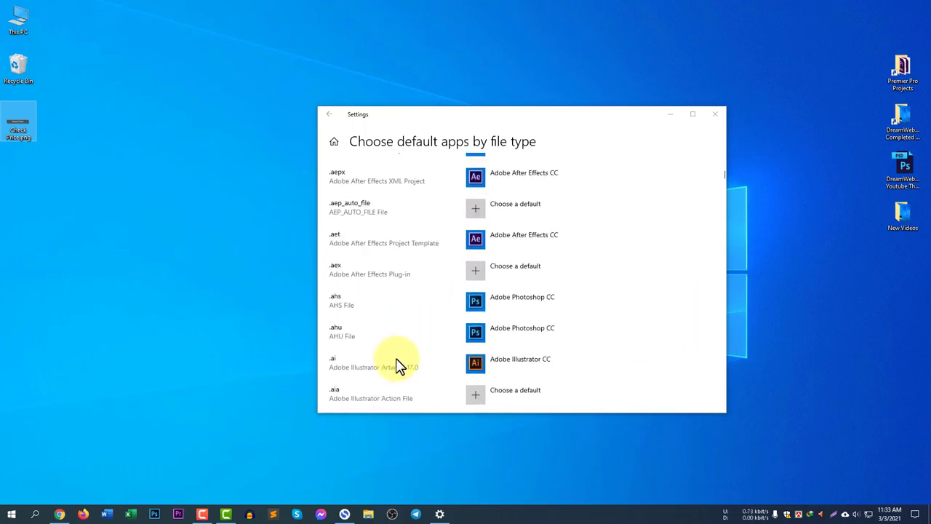
pyautogui.scroll(-4, 399, 365)
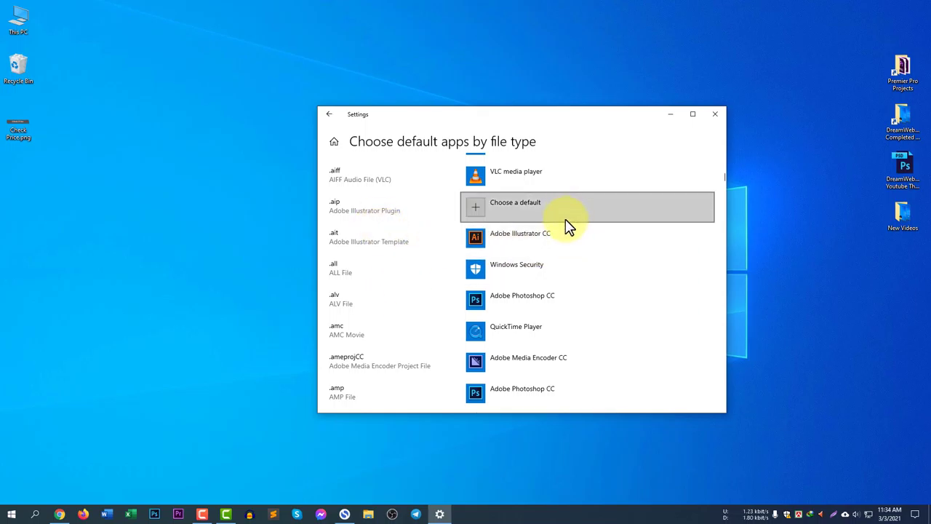
pyautogui.scroll(-5, 644, 374)
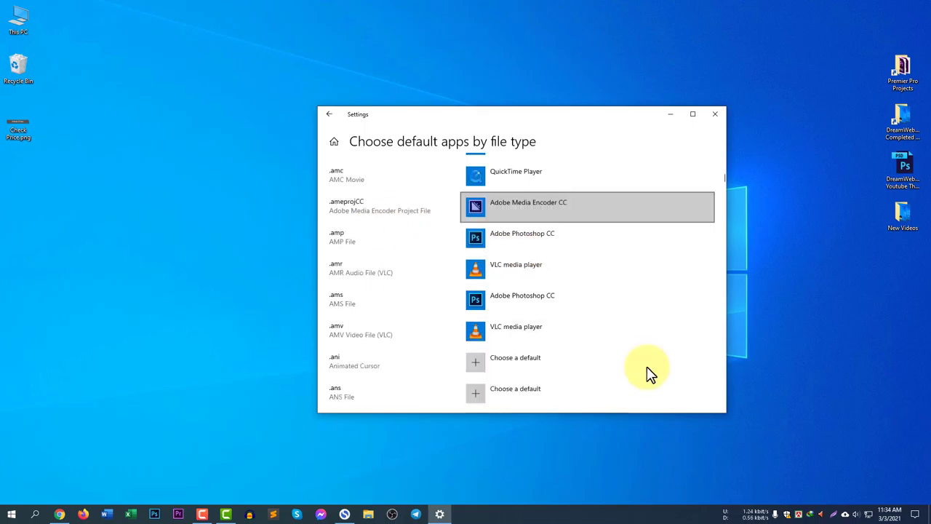
pyautogui.click(328, 114)
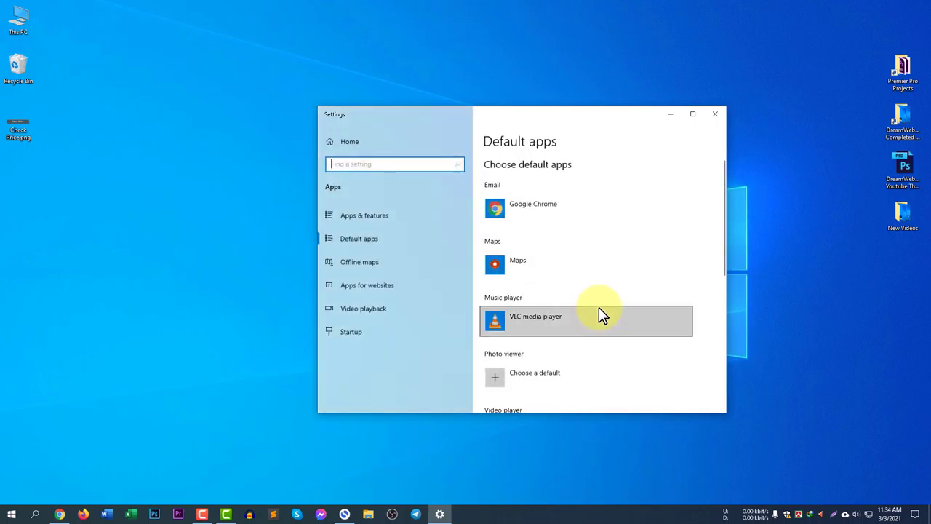
# View the Calculator entry in the Set defaults by app list without changing it, return to Default apps, and close Settings.
pyautogui.scroll(-5, 608, 318)
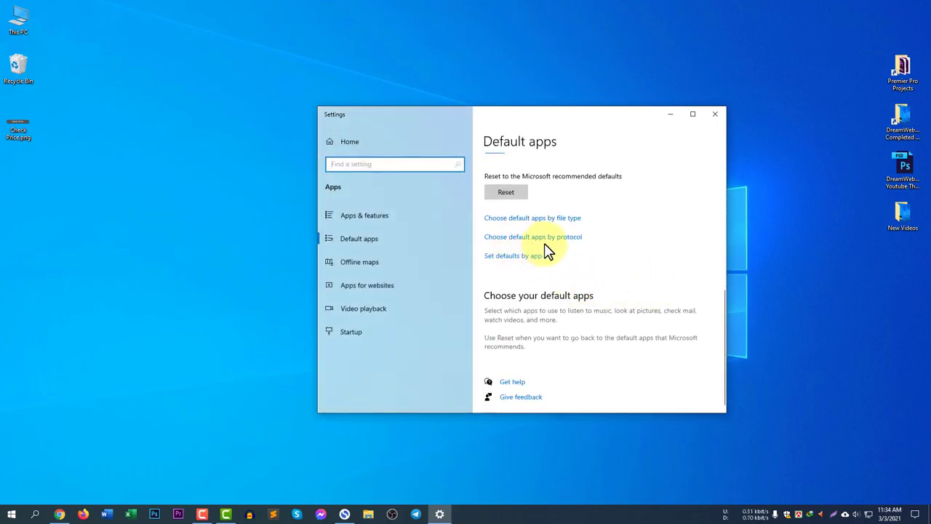
pyautogui.click(525, 258)
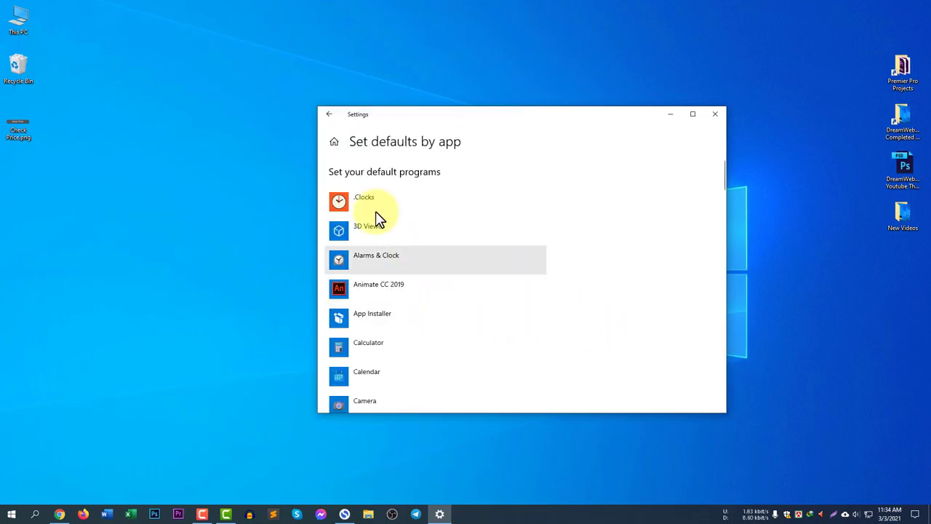
pyautogui.scroll(-4, 443, 320)
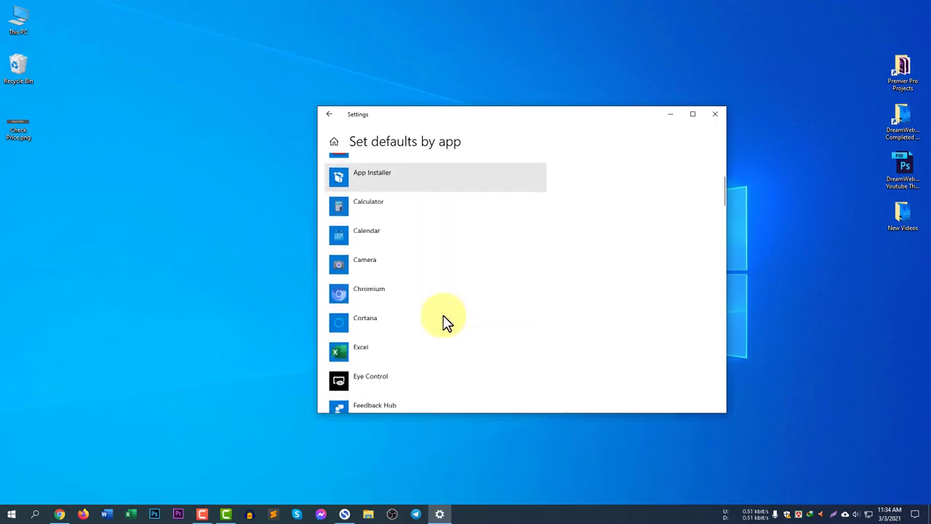
pyautogui.scroll(2, 439, 345)
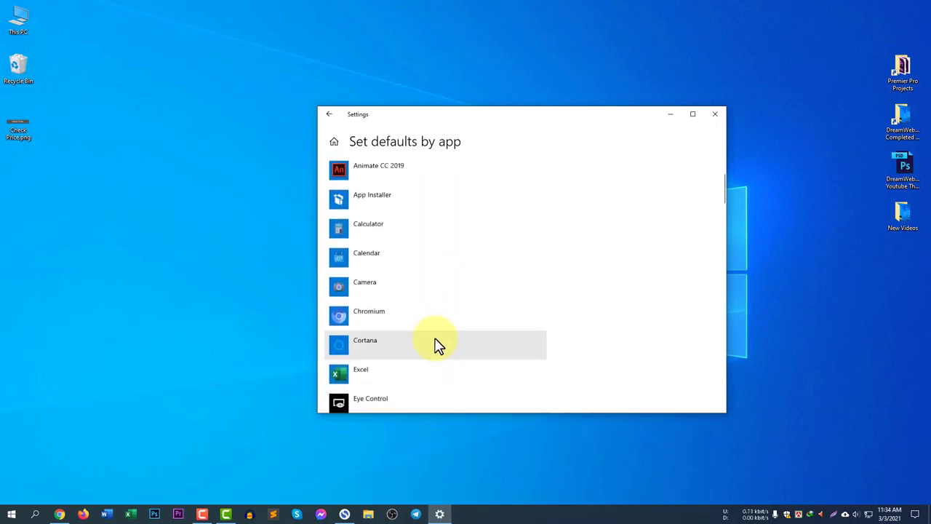
pyautogui.click(412, 232)
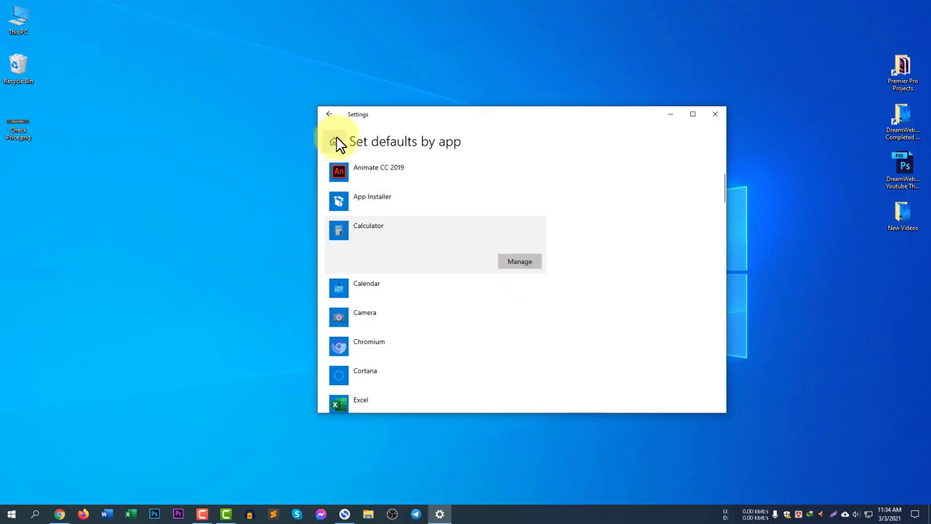
pyautogui.click(329, 115)
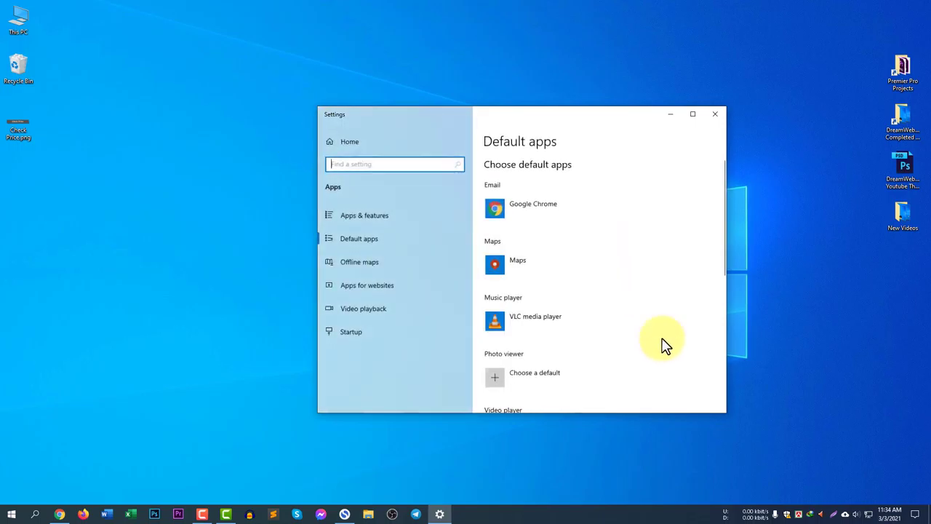
pyautogui.click(716, 116)
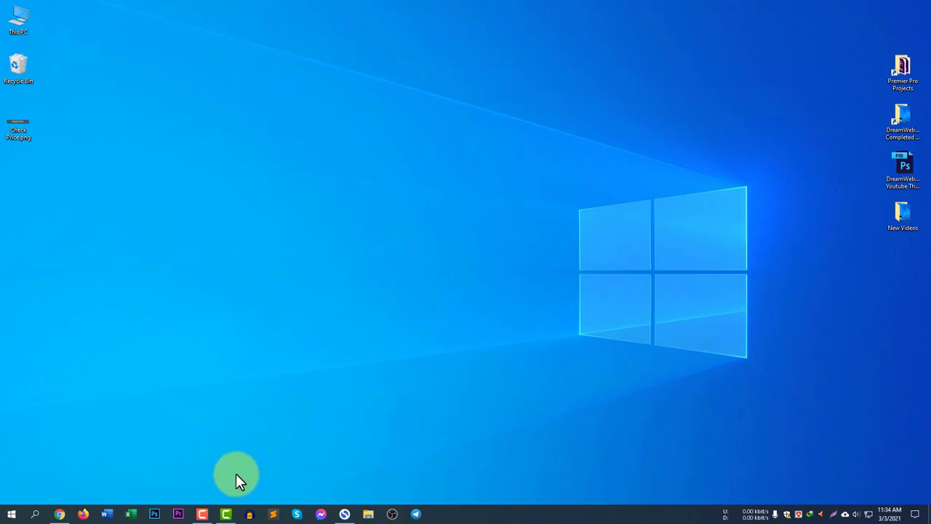
pyautogui.click(202, 513)
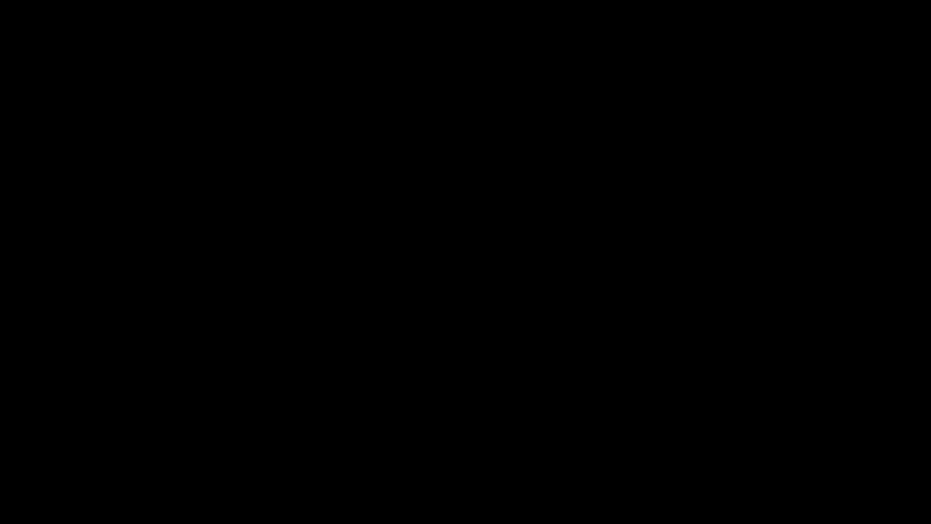